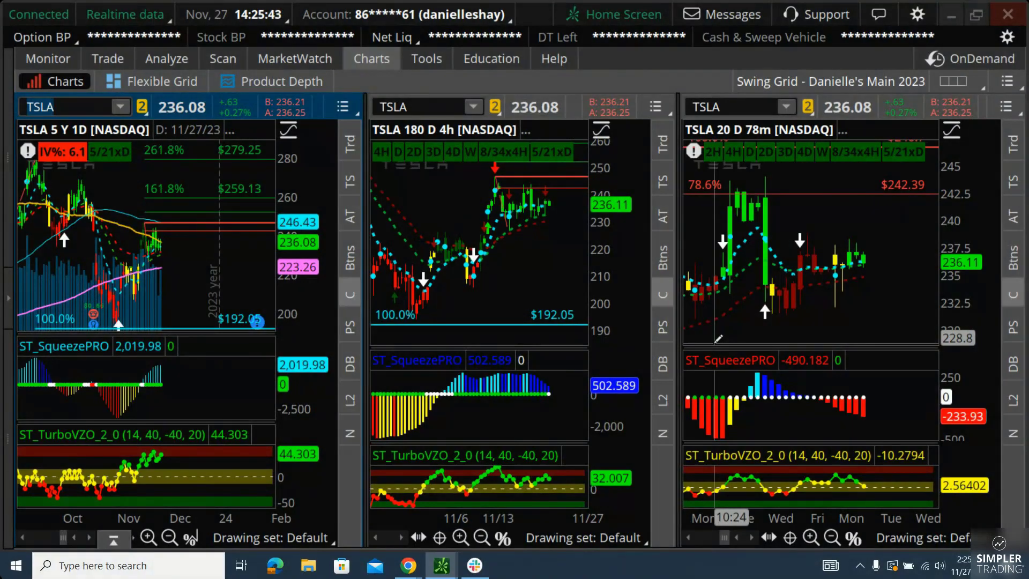
Step: Maximize the 5-year daily TSLA chart and rescale its time and price axes
{"action": "right_click", "coordinate": [232, 253]}
{"action": "left_click", "coordinate": [601, 407]}
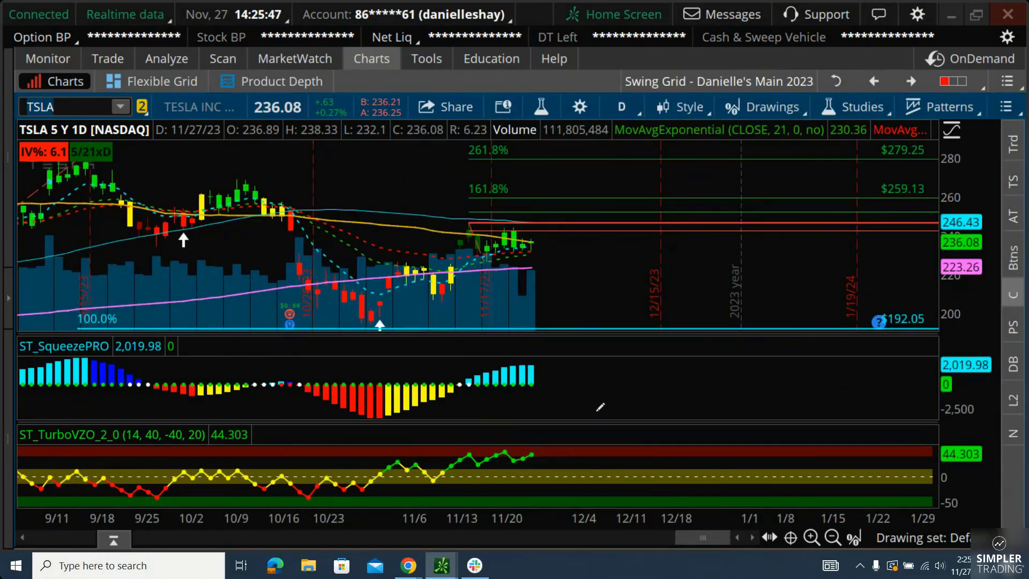
{"action": "left_click_drag", "start_coordinate": [525, 518], "coordinate": [653, 519]}
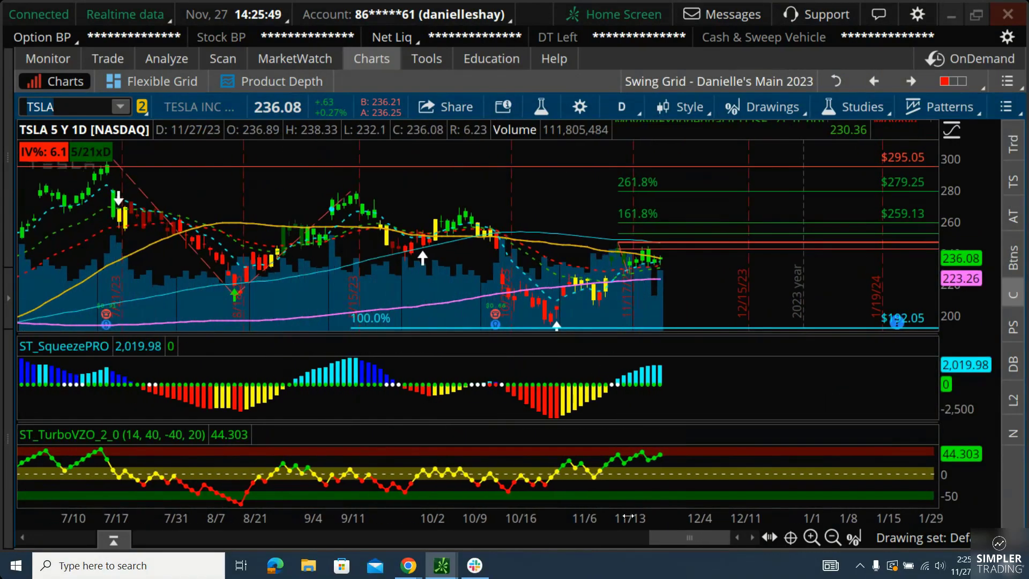
{"action": "left_click_drag", "start_coordinate": [965, 226], "coordinate": [964, 243]}
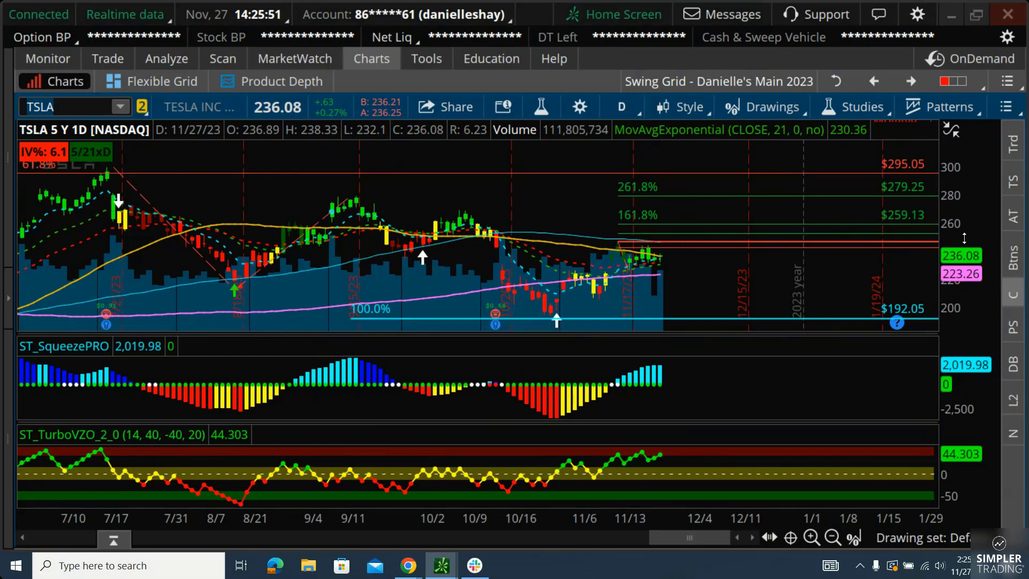
Step: Drag-zoom the daily chart into the October–December range
{"action": "mouse_move", "coordinate": [922, 314]}
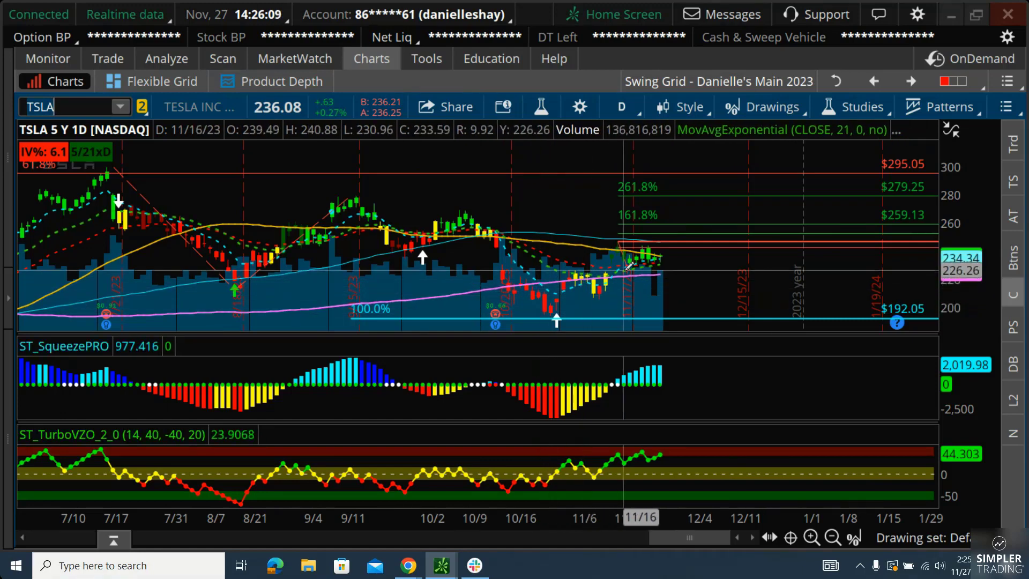
{"action": "left_click", "coordinate": [448, 213]}
{"action": "left_click_drag", "start_coordinate": [765, 339], "coordinate": [764, 338]}
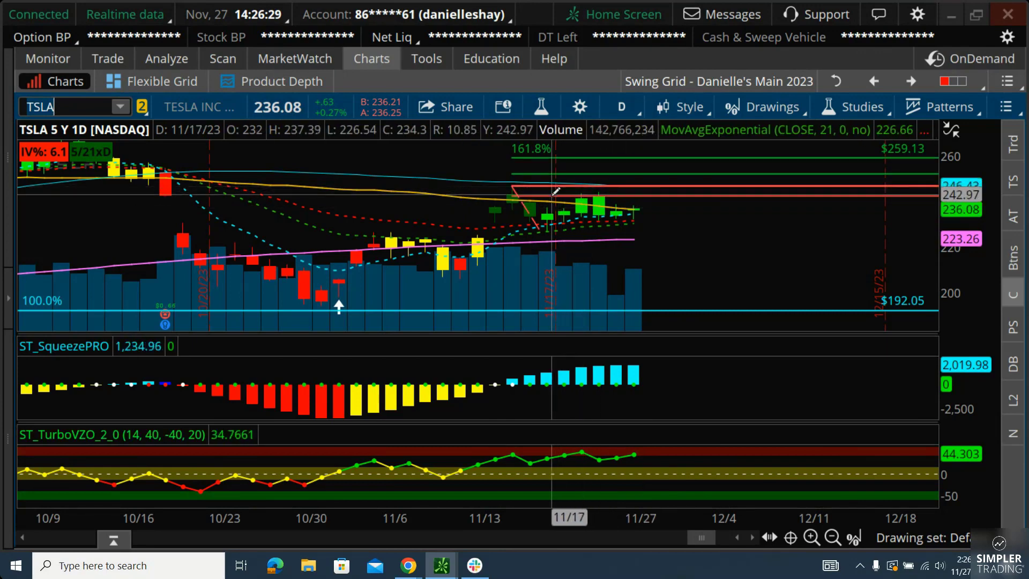
{"action": "right_click", "coordinate": [680, 216]}
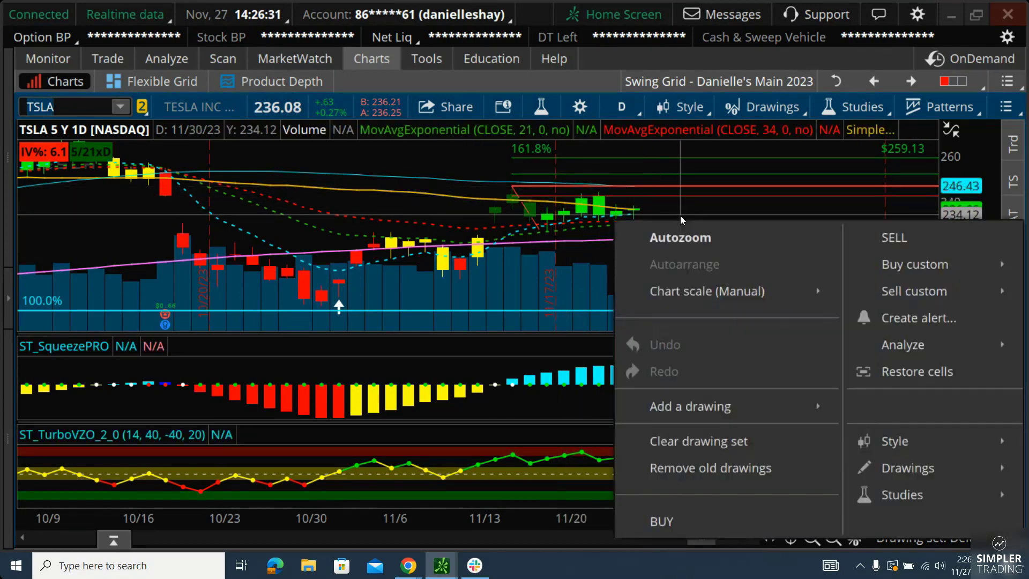
Step: Restore the three-chart grid, then zoom the 4-hour chart into November and rescale its price axis
{"action": "left_click", "coordinate": [879, 369]}
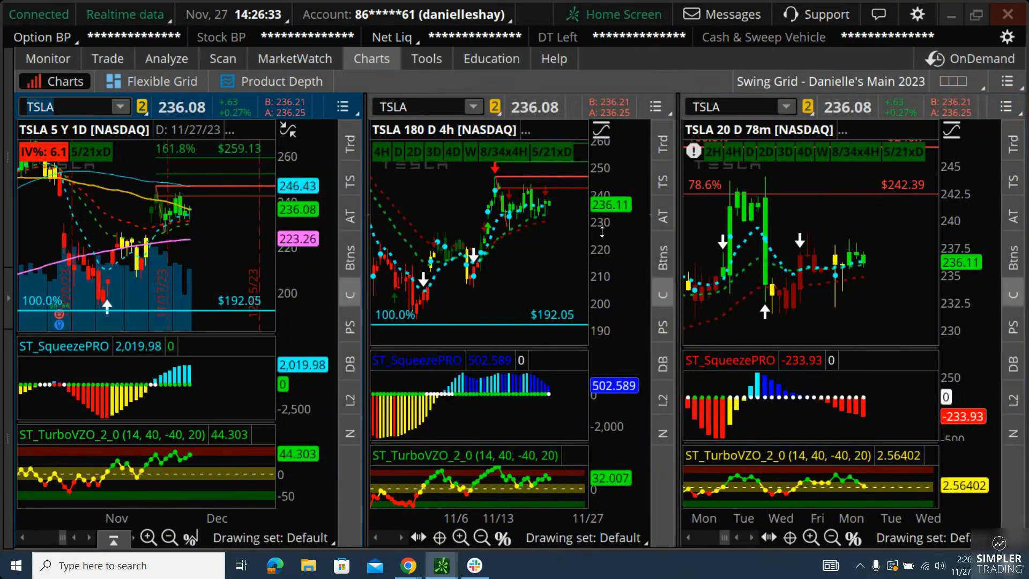
{"action": "left_click_drag", "start_coordinate": [441, 173], "coordinate": [587, 177]}
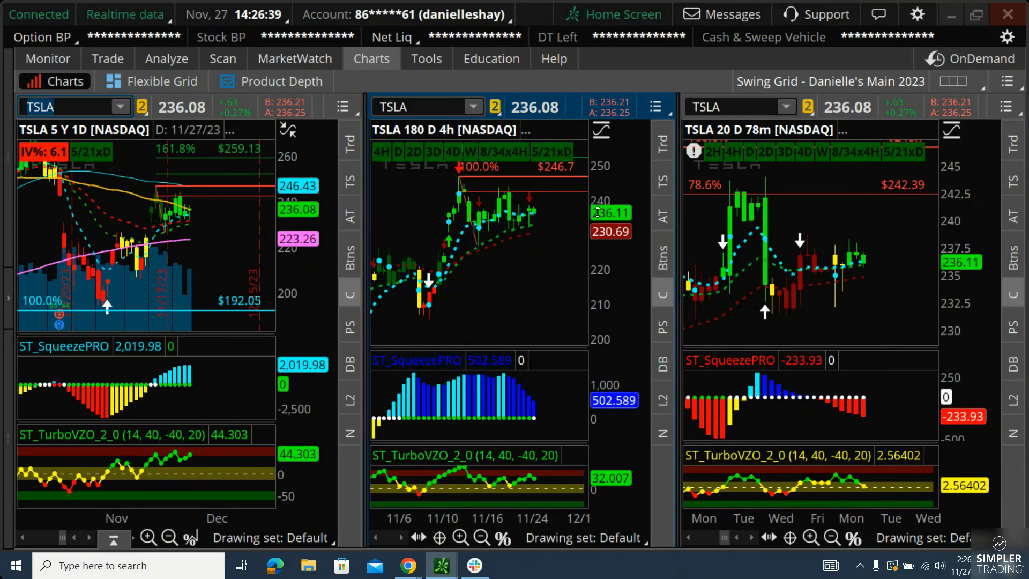
{"action": "left_click_drag", "start_coordinate": [613, 213], "coordinate": [619, 232]}
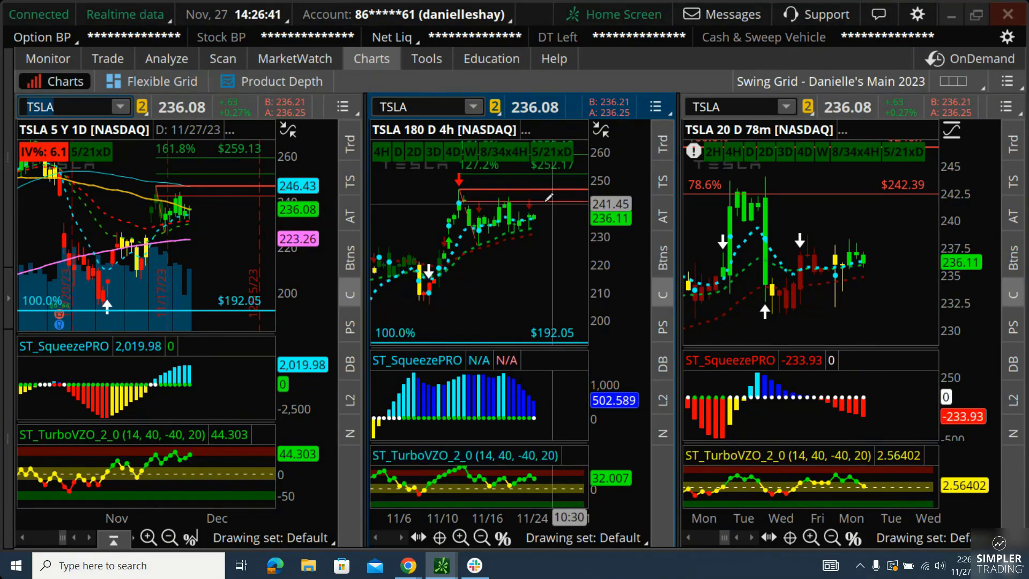
{"action": "mouse_move", "coordinate": [520, 183]}
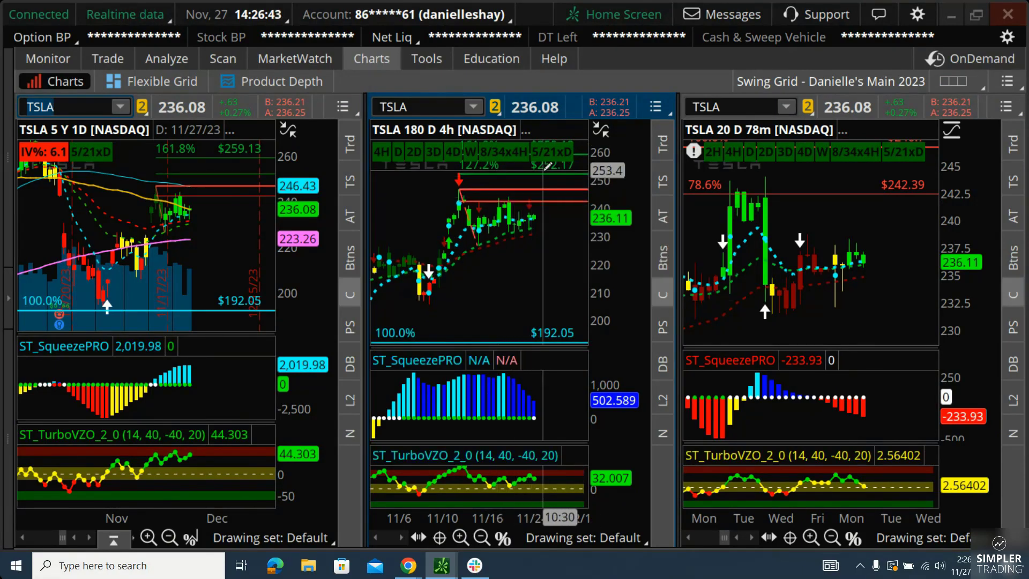
{"action": "left_click_drag", "start_coordinate": [603, 168], "coordinate": [604, 172]}
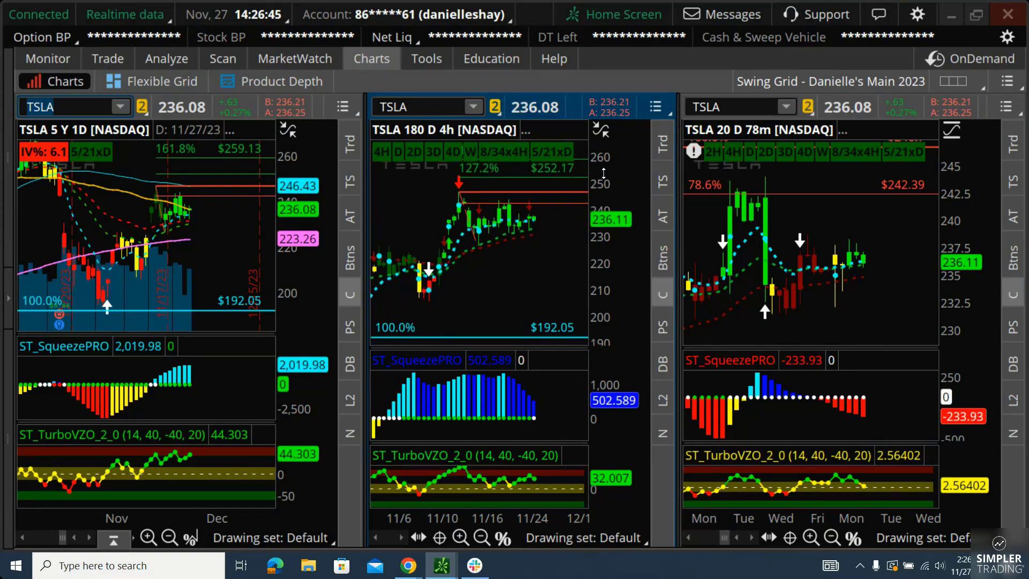
Step: Maximize the 78-minute chart and compress its time axis to show more days
{"action": "right_click", "coordinate": [897, 225]}
{"action": "left_click", "coordinate": [895, 376]}
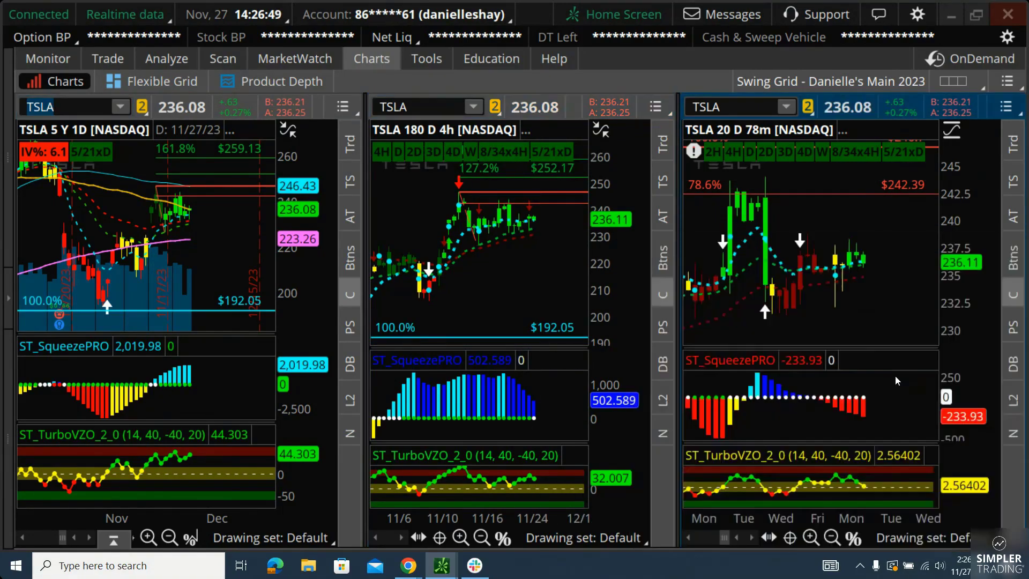
{"action": "mouse_move", "coordinate": [632, 517]}
{"action": "left_mouse_down"}
{"action": "mouse_move", "coordinate": [665, 517]}
{"action": "mouse_move", "coordinate": [651, 518]}
{"action": "left_mouse_up"}
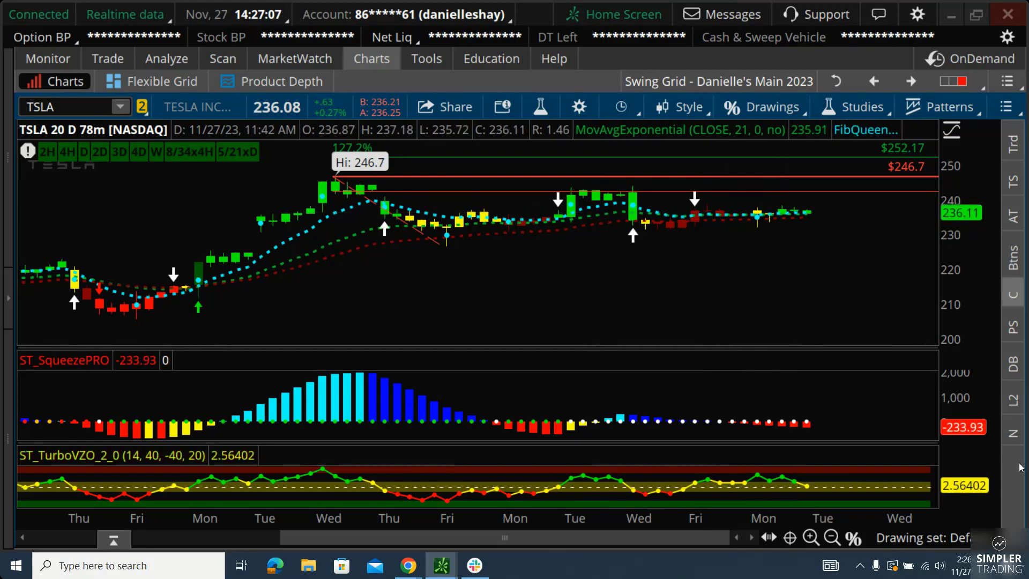
Step: Switch the chart's timeframe to 10 D : 30m, then to 5 D : 15m
{"action": "left_click_drag", "start_coordinate": [772, 515], "coordinate": [739, 506]}
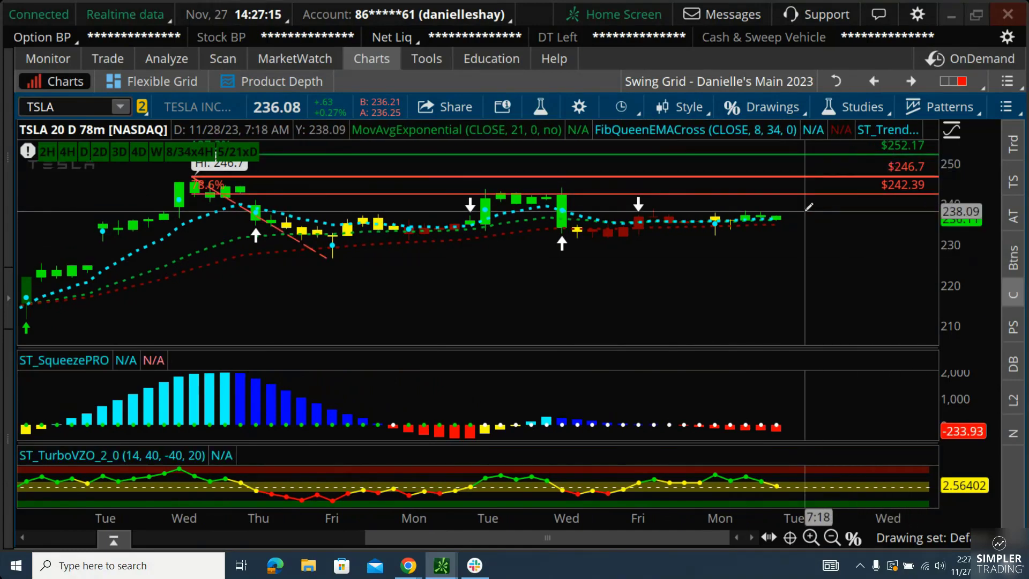
{"action": "left_click", "coordinate": [624, 108]}
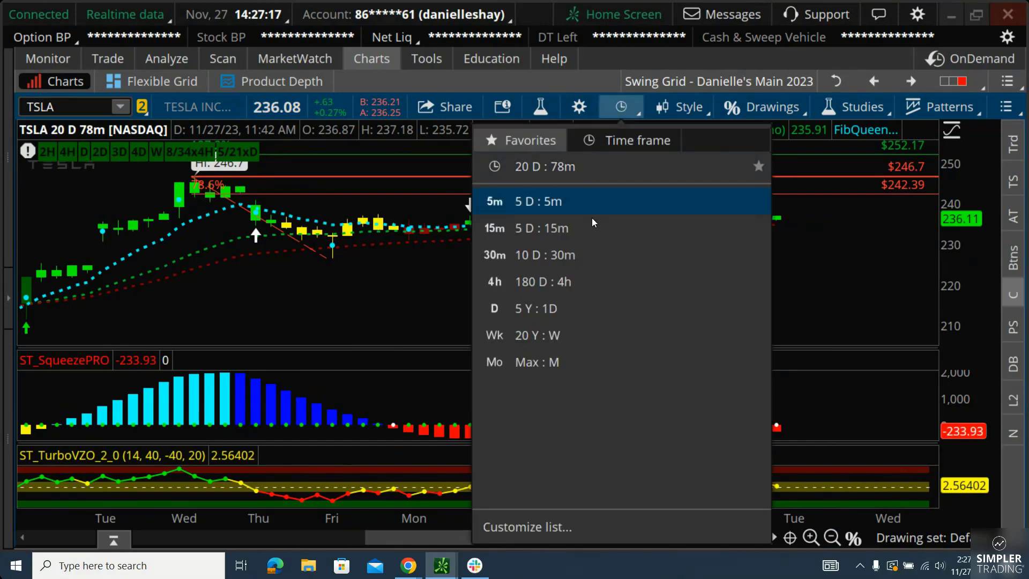
{"action": "left_click", "coordinate": [585, 249]}
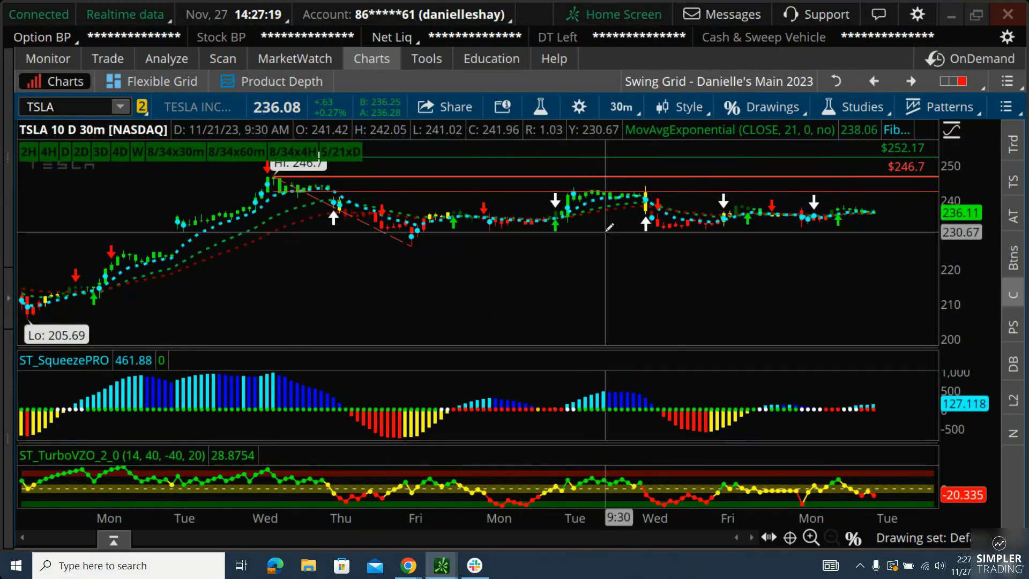
{"action": "left_click", "coordinate": [624, 109]}
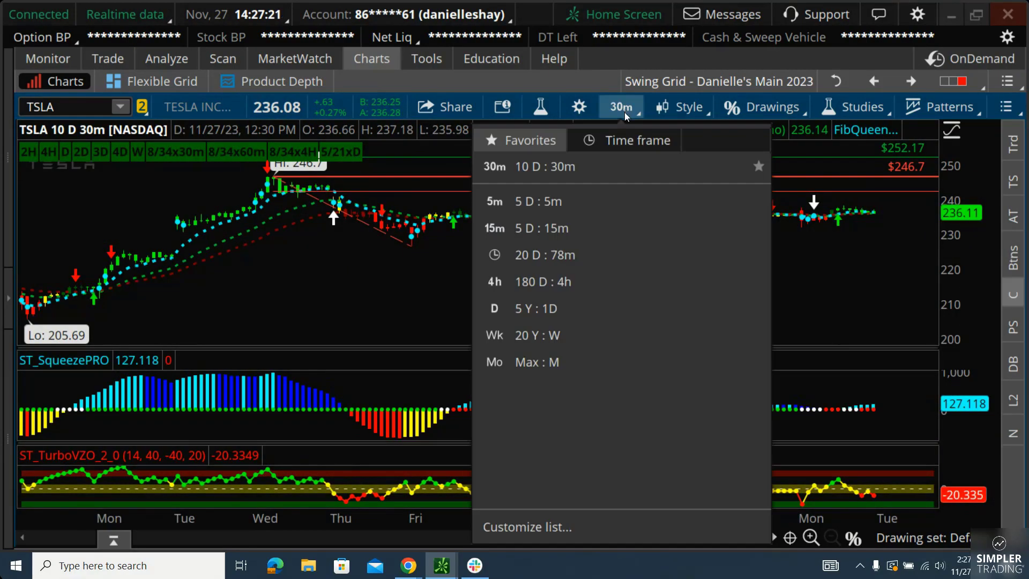
{"action": "left_click", "coordinate": [608, 228]}
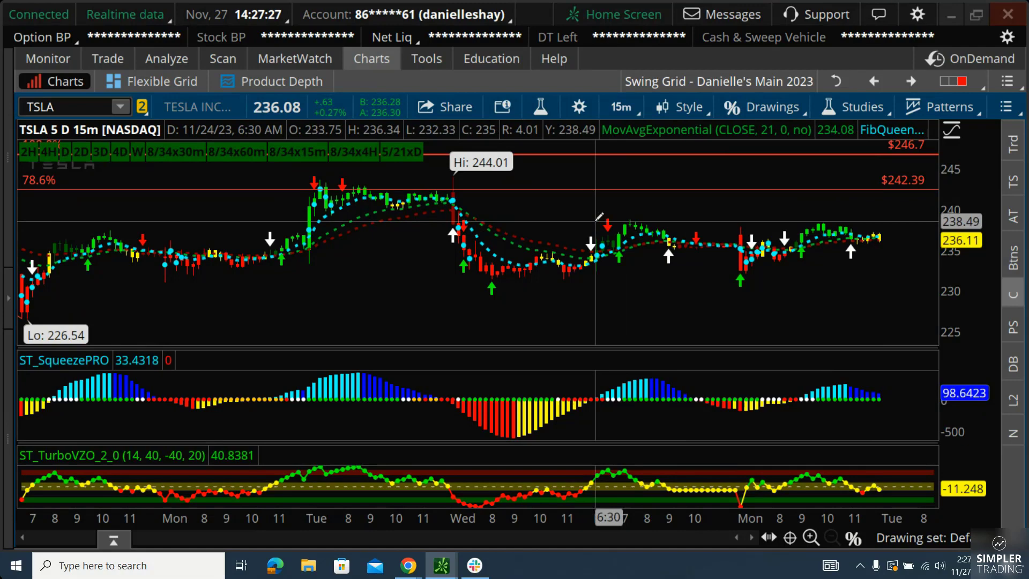
Step: Open the TSLA Trade tab, expand the 15 DEC 23 expiration and scroll to the strikes near 235
{"action": "left_click", "coordinate": [114, 63]}
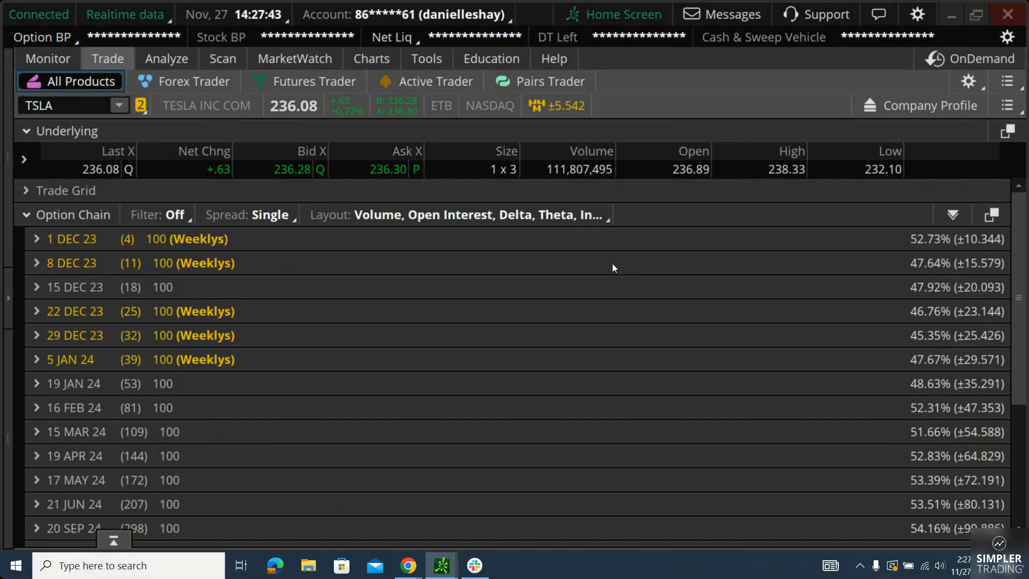
{"action": "left_click", "coordinate": [75, 287]}
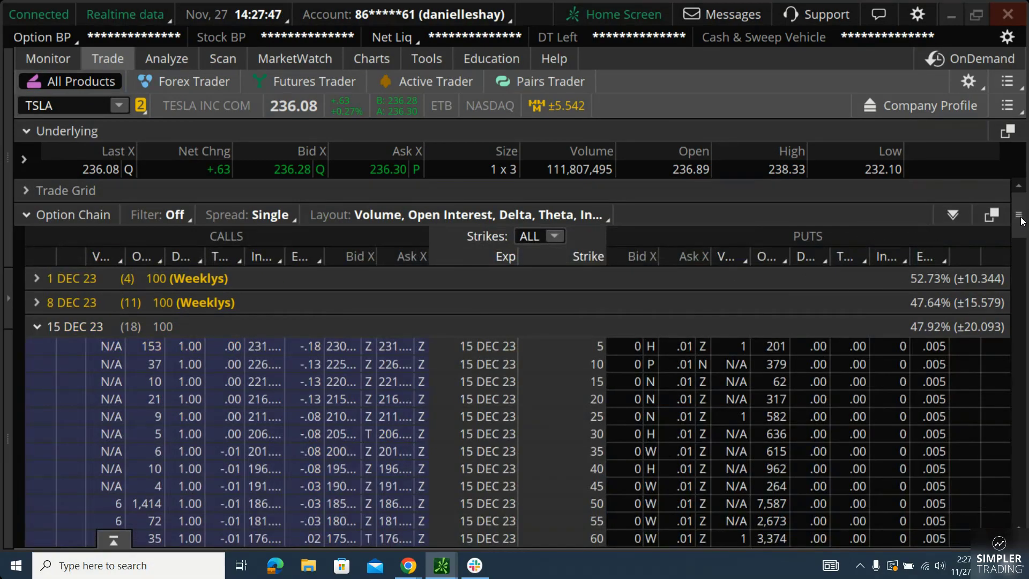
{"action": "left_click_drag", "start_coordinate": [1021, 220], "coordinate": [1022, 351]}
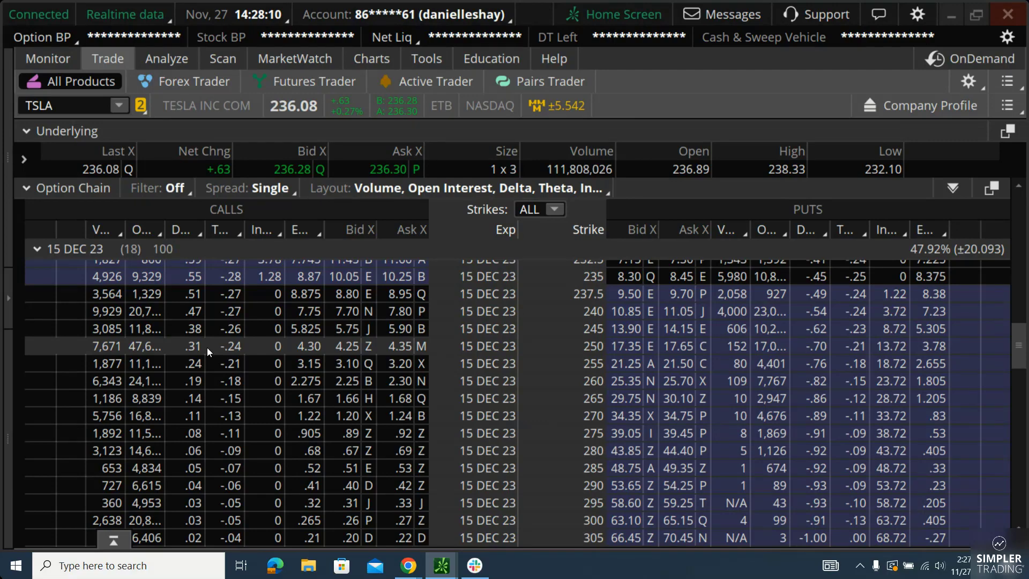
Step: Start a Buy Butterfly order from the 235 call, with the first leg at strike 235
{"action": "right_click", "coordinate": [390, 271]}
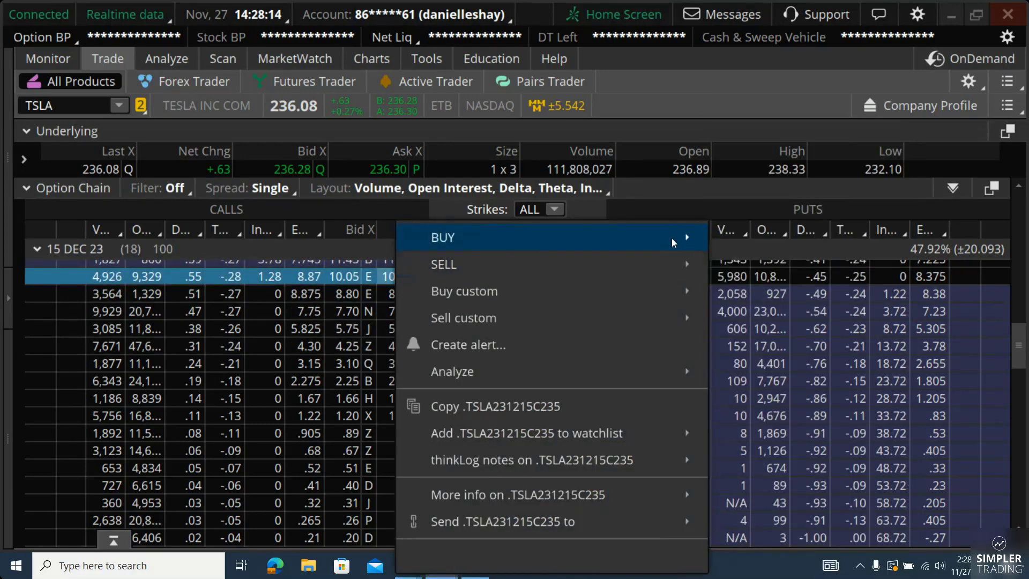
{"action": "mouse_move", "coordinate": [672, 238]}
{"action": "left_click", "coordinate": [760, 357]}
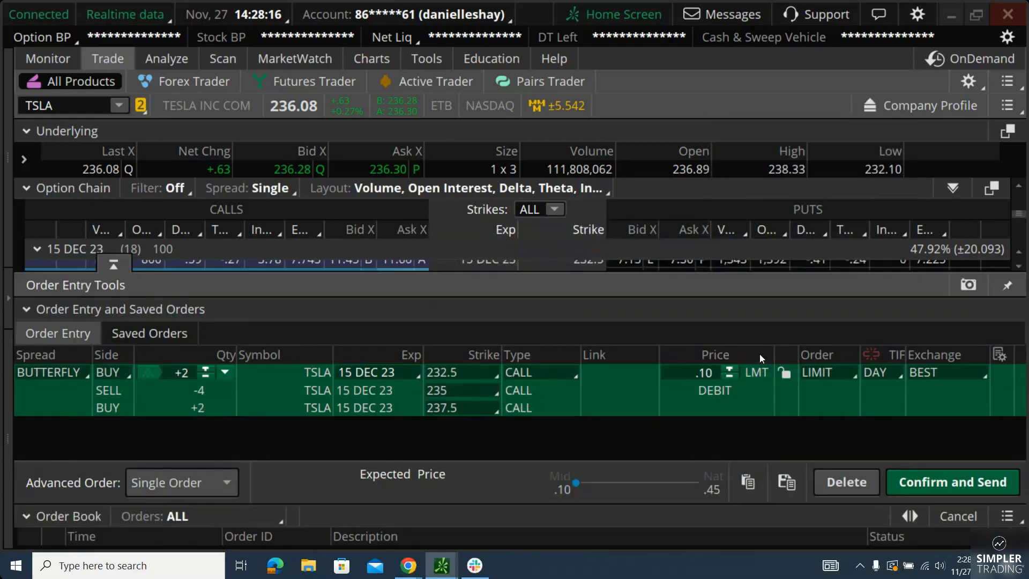
{"action": "left_click", "coordinate": [452, 307]}
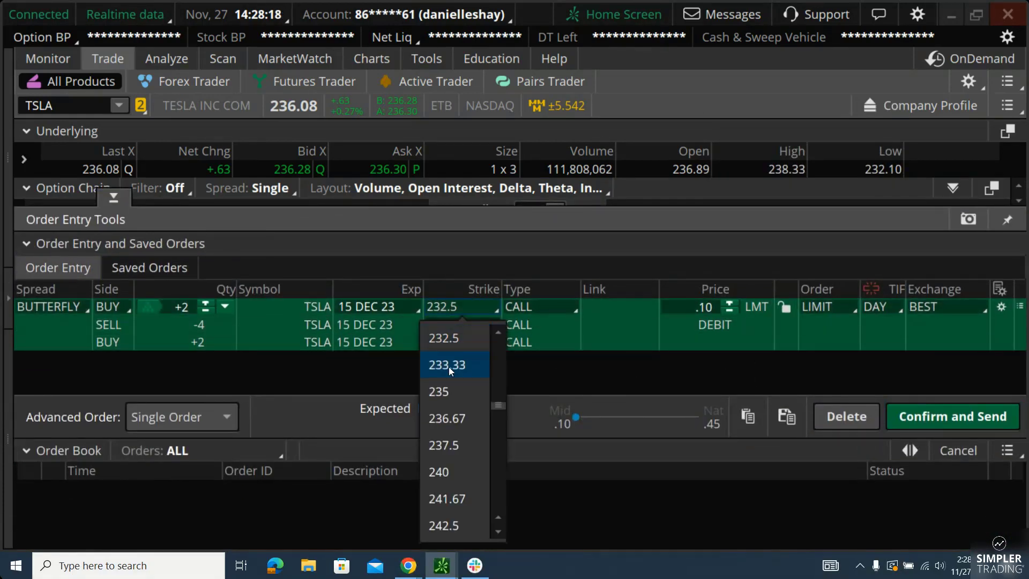
{"action": "left_click", "coordinate": [450, 392]}
Step: Set the butterfly's middle and last leg strikes to 250 and 265
{"action": "left_click", "coordinate": [445, 325]}
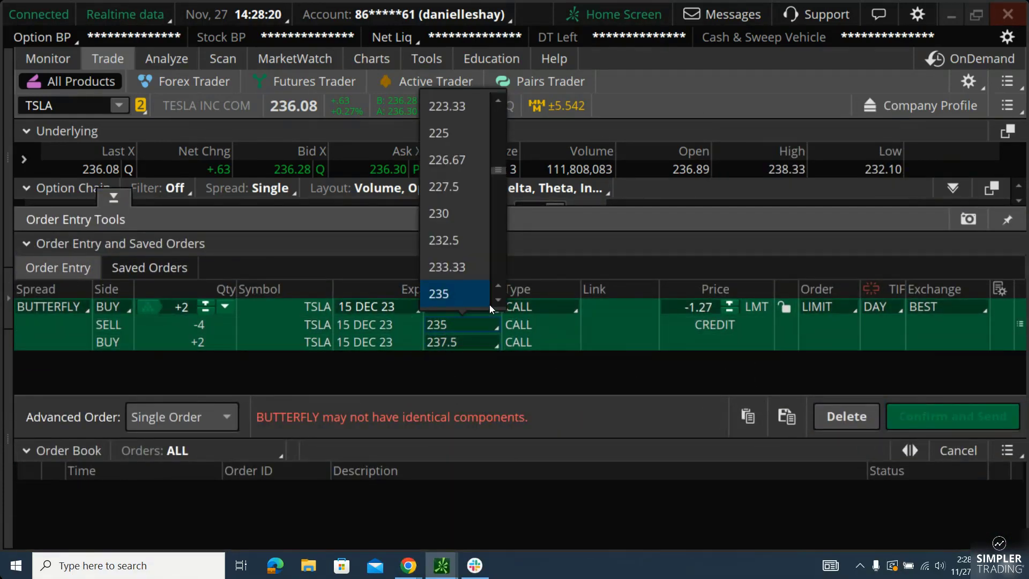
{"action": "scroll", "coordinate": [499, 301], "scroll_direction": "down", "scroll_amount": 3}
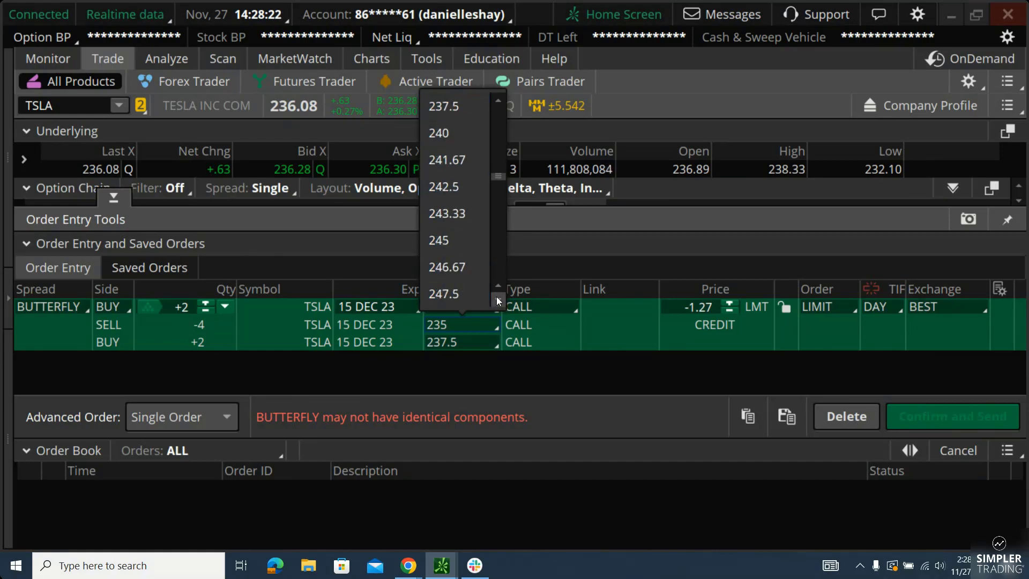
{"action": "left_click", "coordinate": [498, 301]}
{"action": "left_click", "coordinate": [461, 244]}
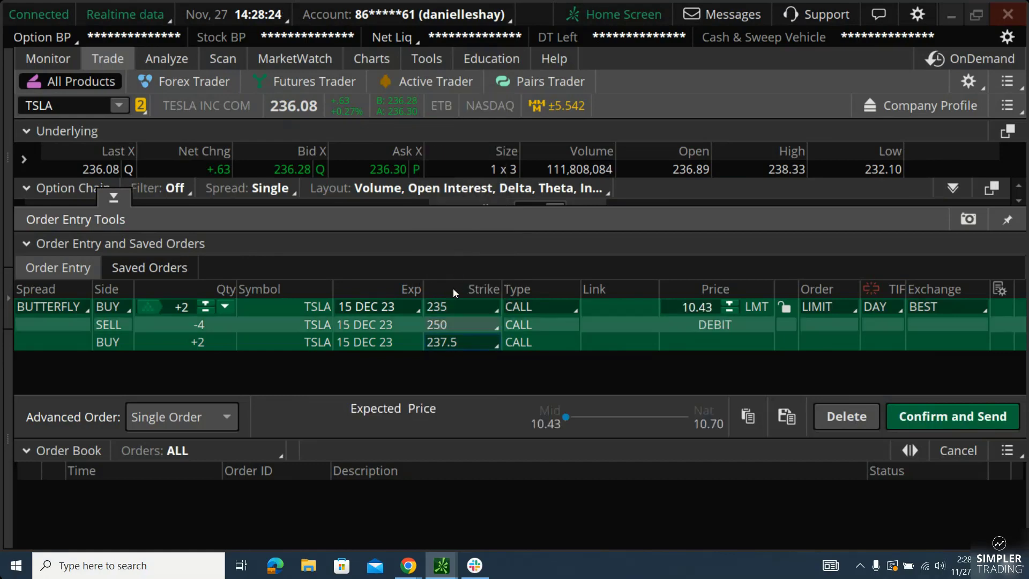
{"action": "left_click", "coordinate": [452, 342]}
{"action": "scroll", "coordinate": [504, 316], "scroll_direction": "down", "scroll_amount": 4}
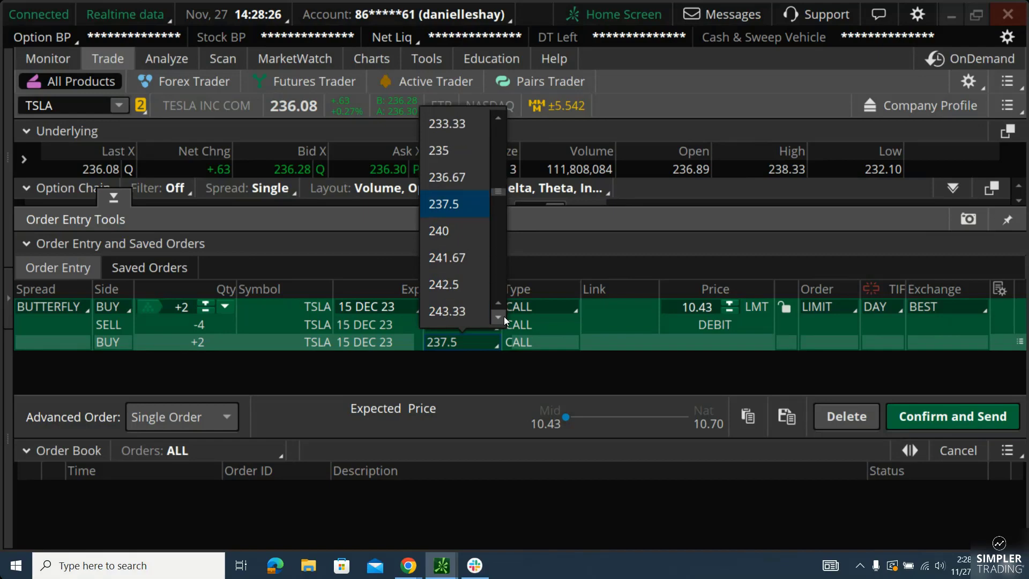
{"action": "scroll", "coordinate": [504, 317], "scroll_direction": "down", "scroll_amount": 8}
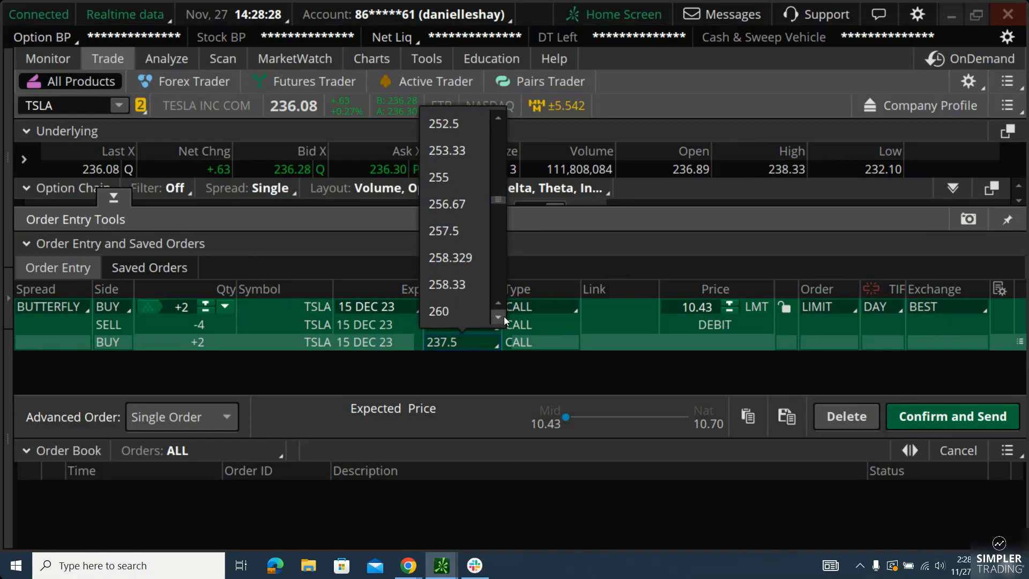
{"action": "left_click", "coordinate": [469, 290]}
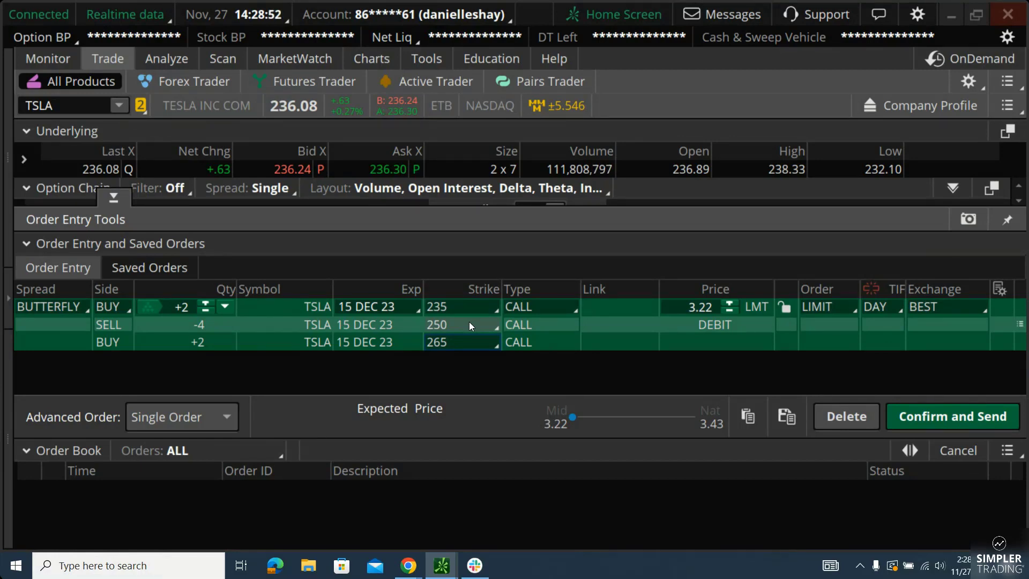
Step: Move all butterfly legs to the 29 DEC 23 expiration and collapse the Order Book
{"action": "left_click", "coordinate": [380, 310]}
{"action": "left_click", "coordinate": [367, 388]}
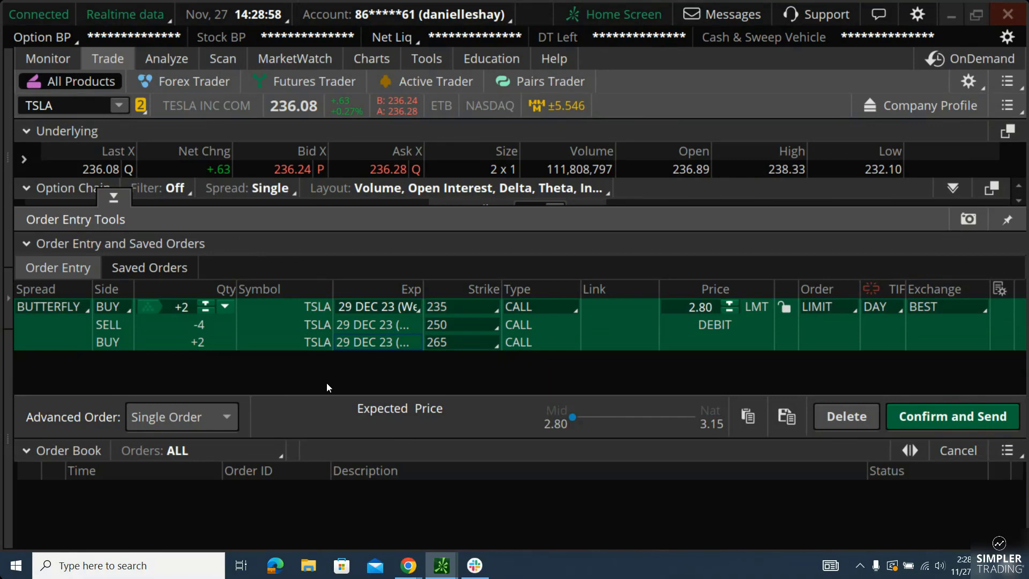
{"action": "left_click", "coordinate": [62, 446]}
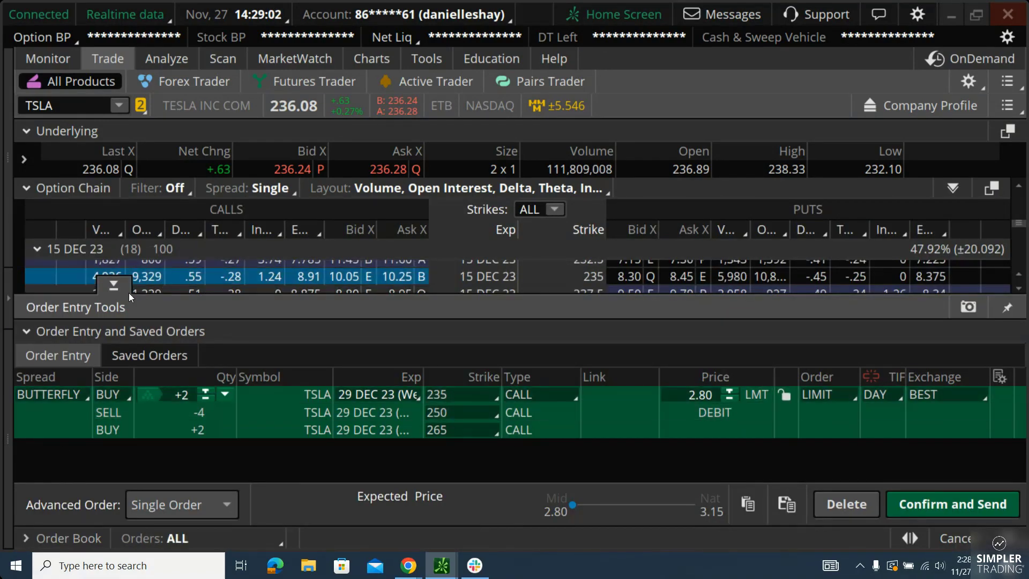
Step: Hide Order Entry Tools, collapse 15 DEC 23, expand 29 DEC 23, and return to the Charts tab
{"action": "left_click", "coordinate": [115, 286]}
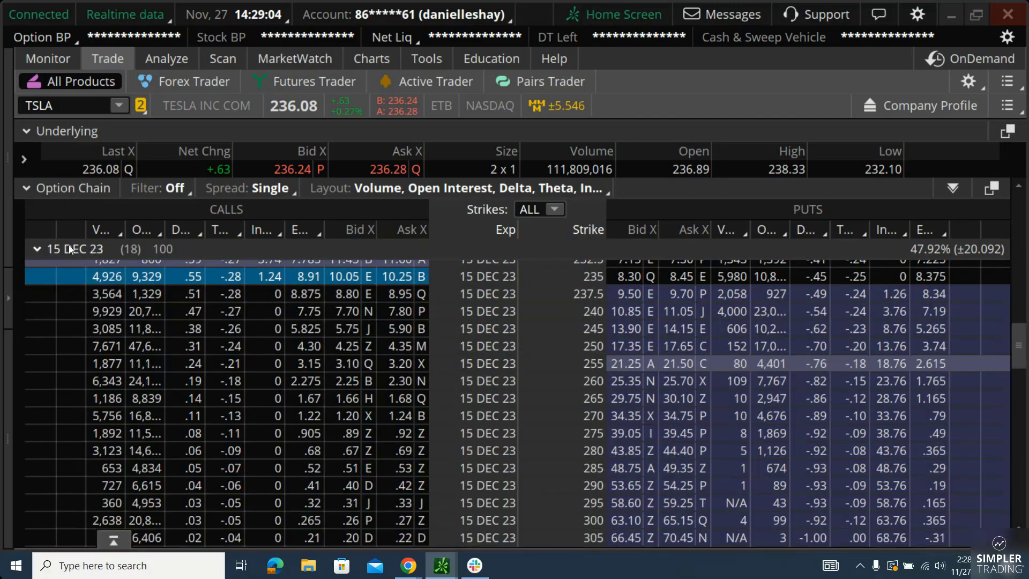
{"action": "left_click", "coordinate": [68, 247]}
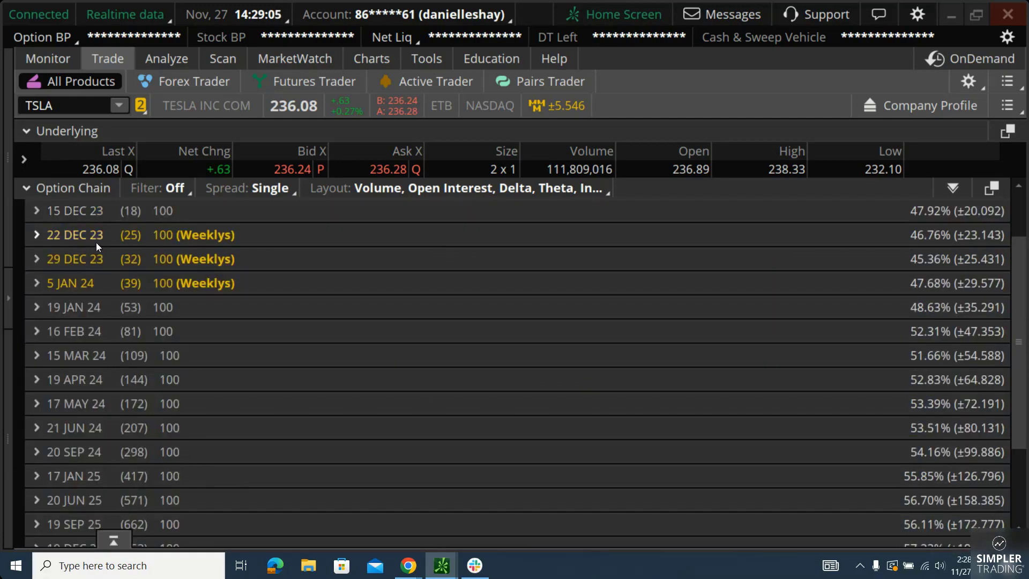
{"action": "left_click", "coordinate": [60, 259]}
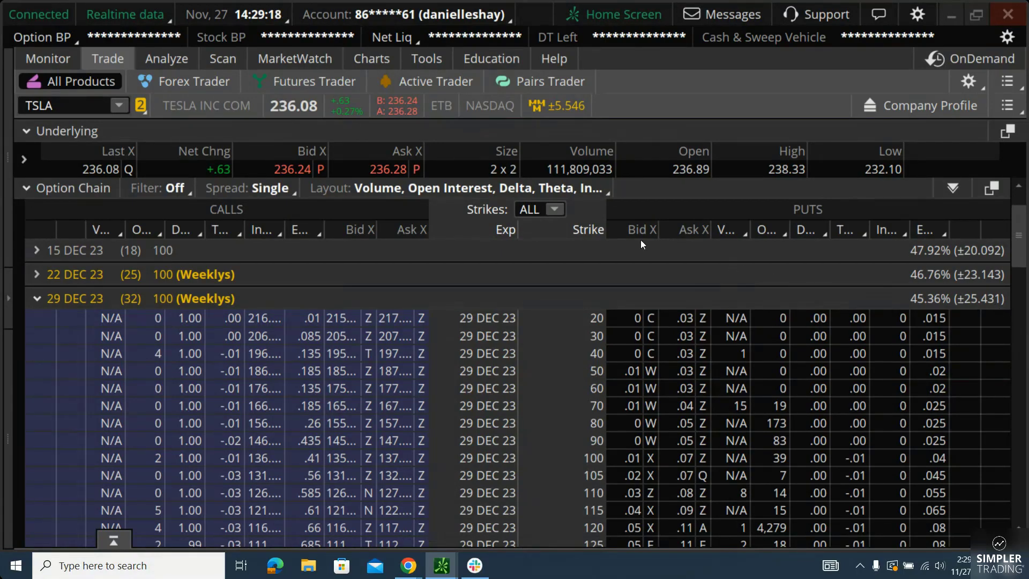
{"action": "left_click", "coordinate": [369, 64]}
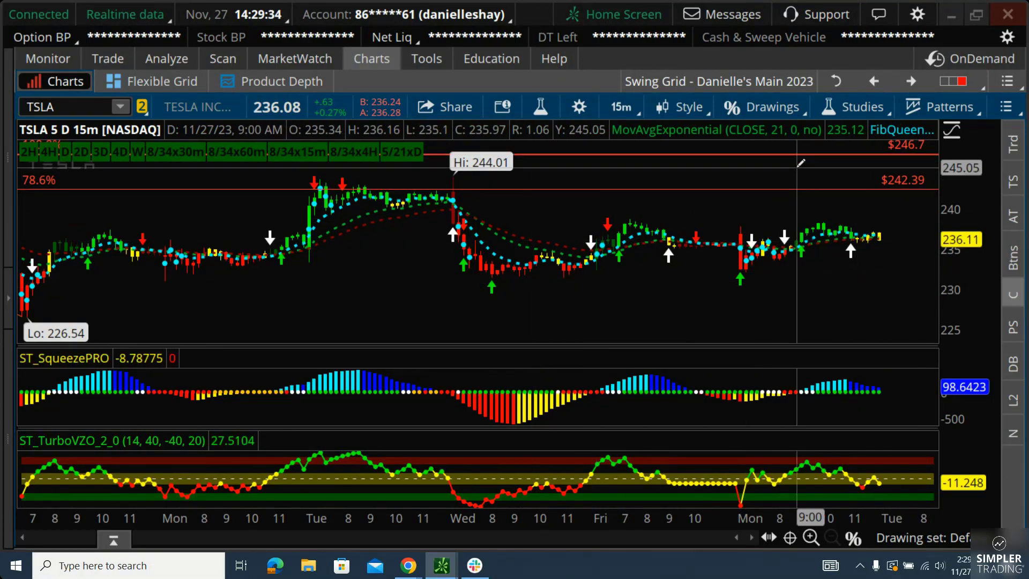
Step: Set the TSLA chart timeframe to 20 D : 78m
{"action": "left_click", "coordinate": [623, 107]}
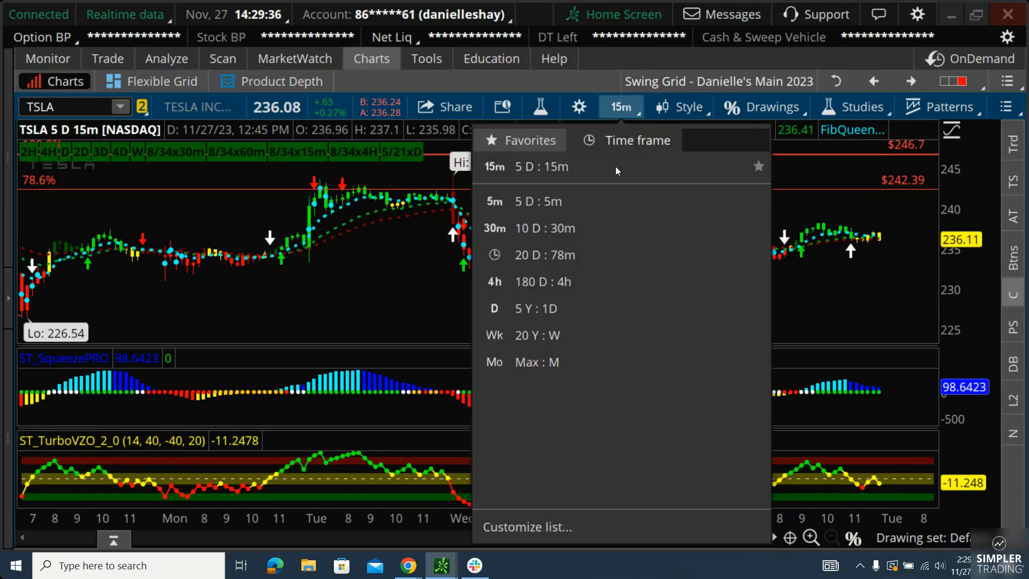
{"action": "left_click", "coordinate": [590, 261]}
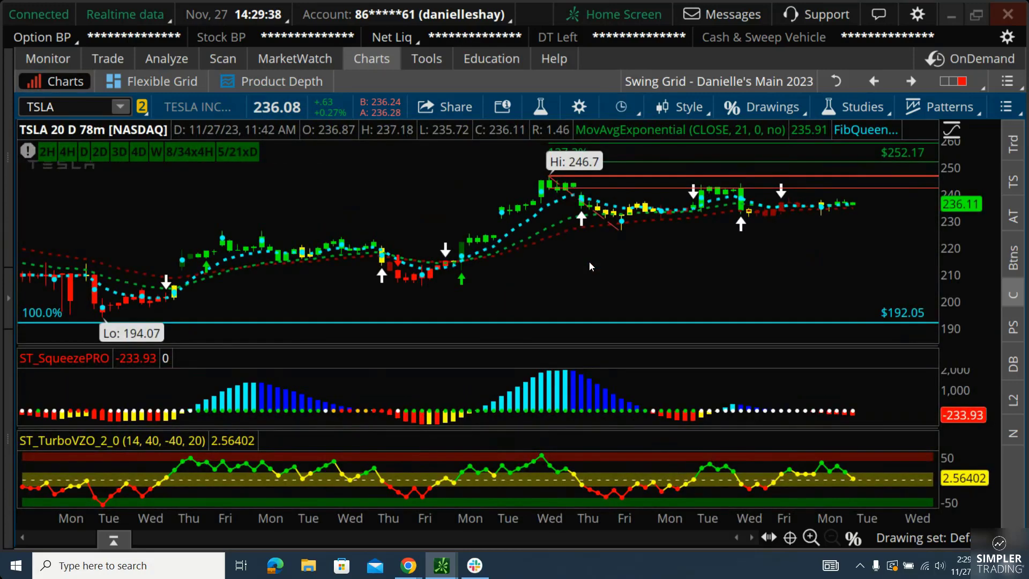